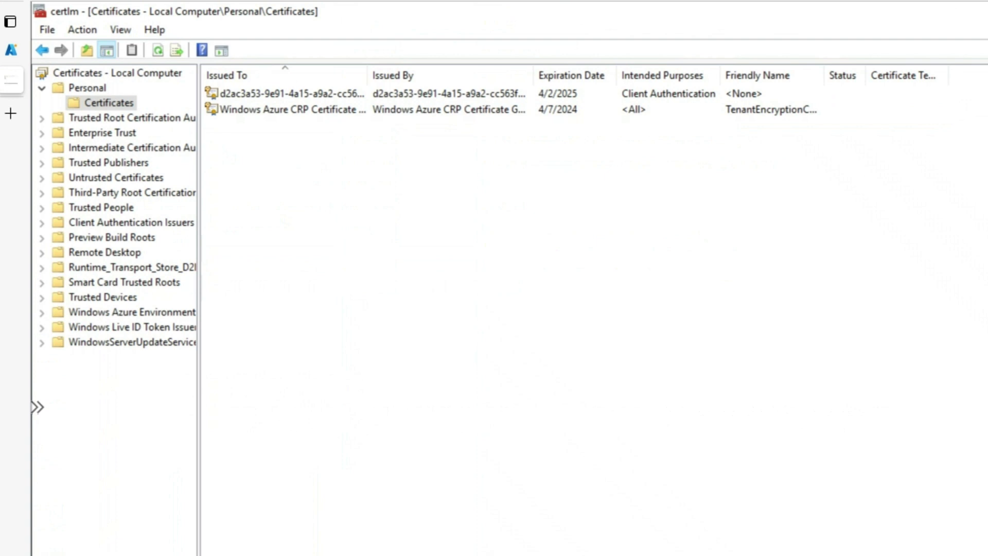
Open the client authentication certificate in the local computer's Personal store and inspect its serial number in the certificate details.
click(291, 94)
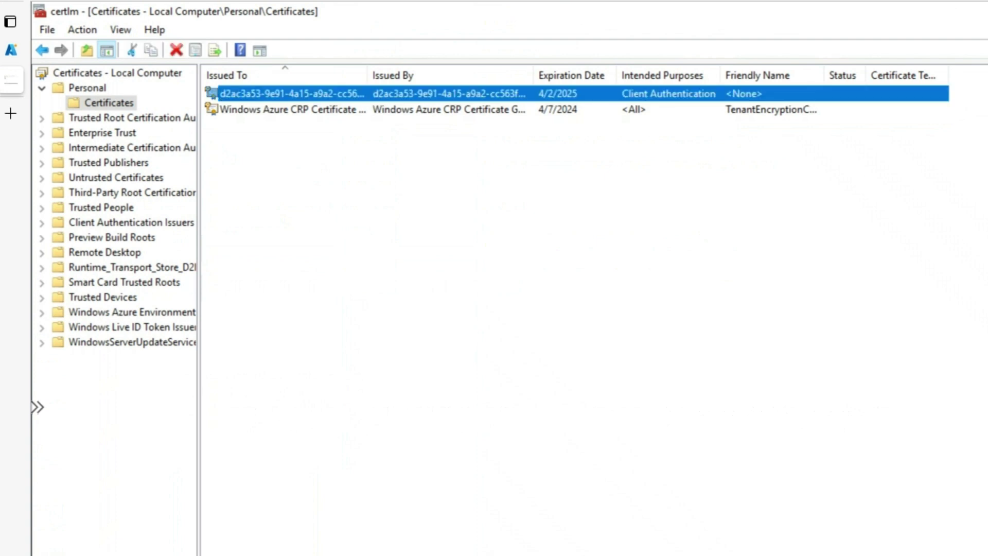
double_click(292, 94)
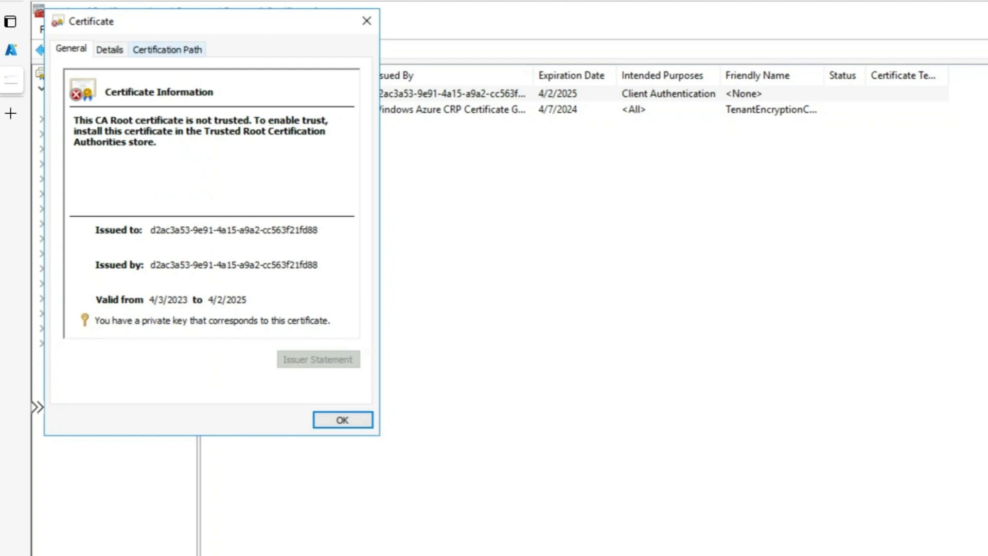
click(167, 49)
click(109, 49)
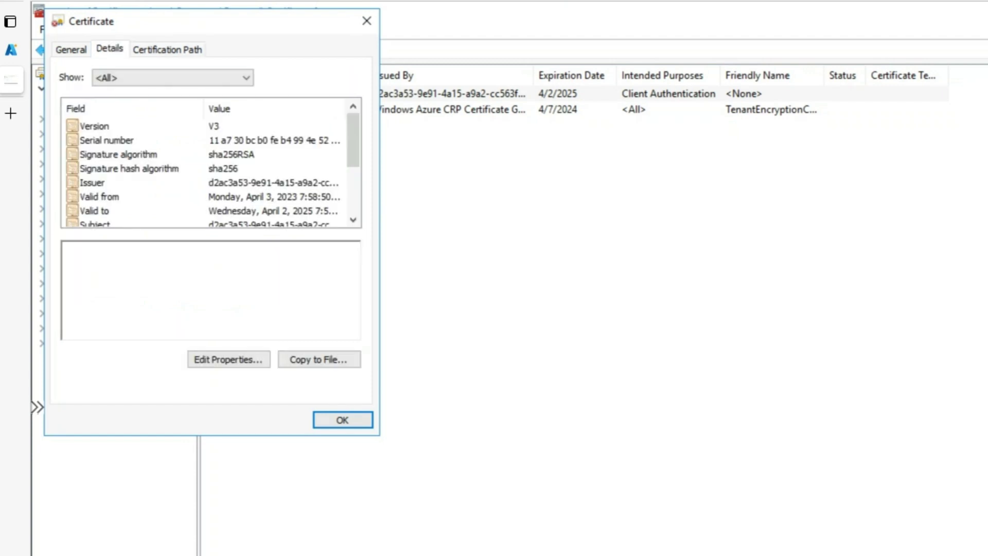
click(107, 141)
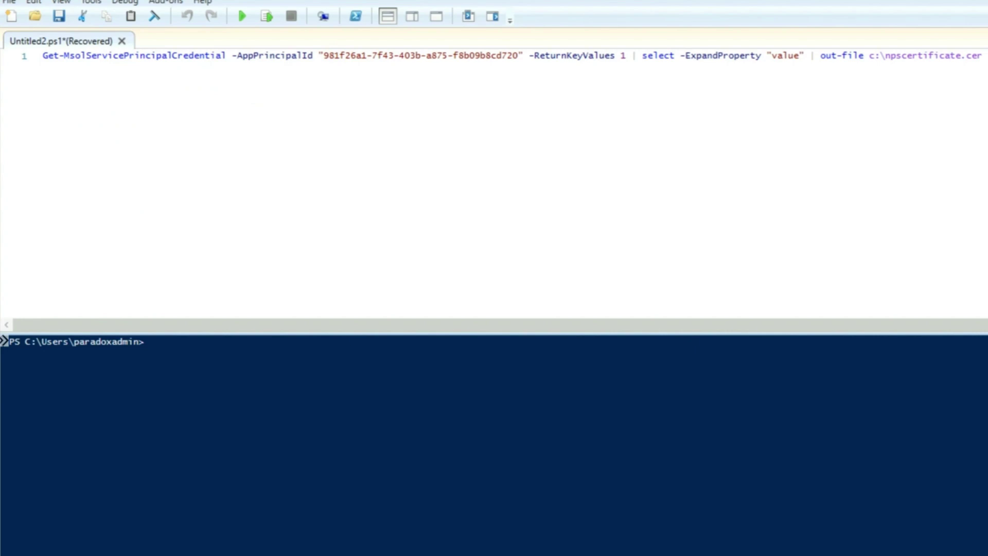
Switch to File Explorer, open the npscertificate file on the C: drive and inspect its serial number.
key(alt+Tab)
click(301, 393)
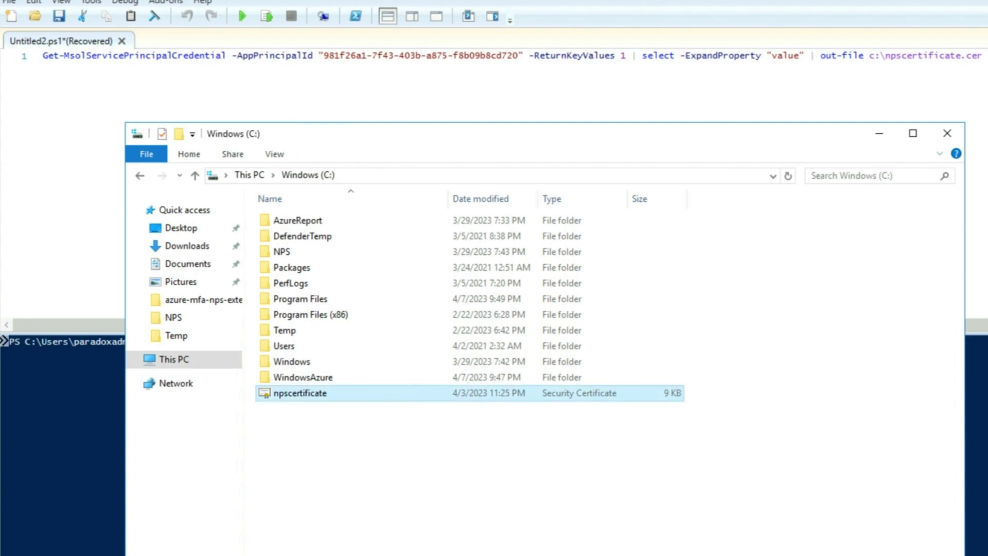
double_click(301, 393)
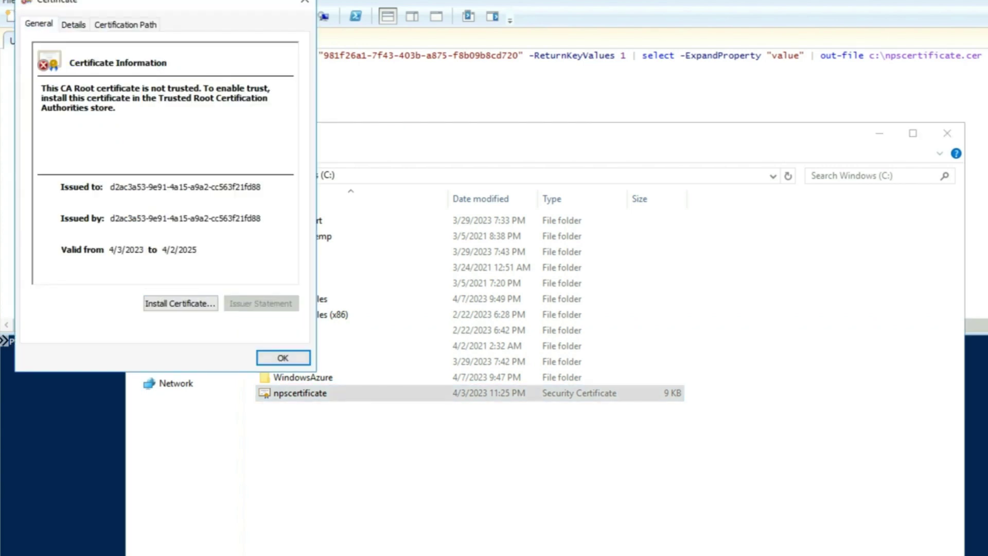
click(73, 24)
click(71, 107)
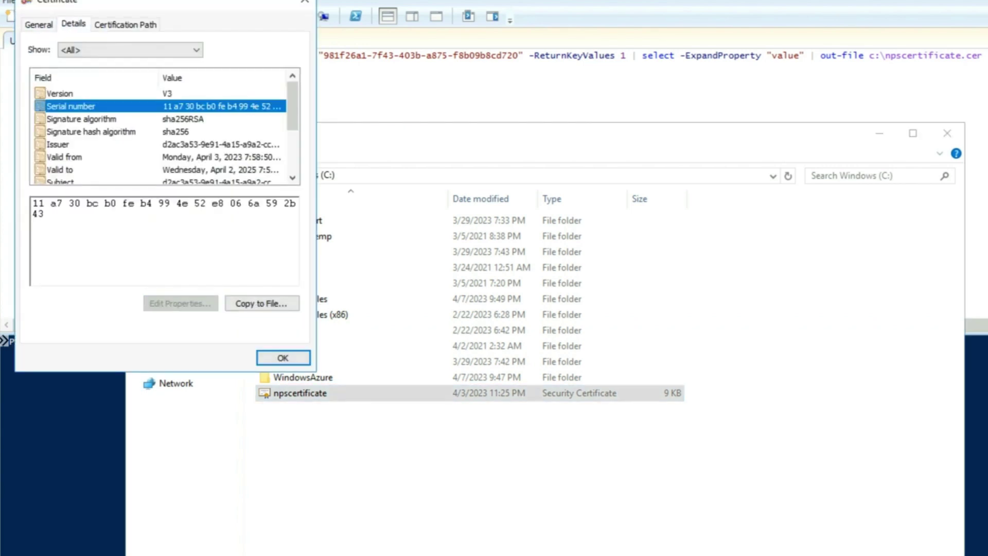
Inspect the thumbprint algorithm and thumbprint in the npscertificate details.
scroll(84, 157, down, 2)
click(84, 157)
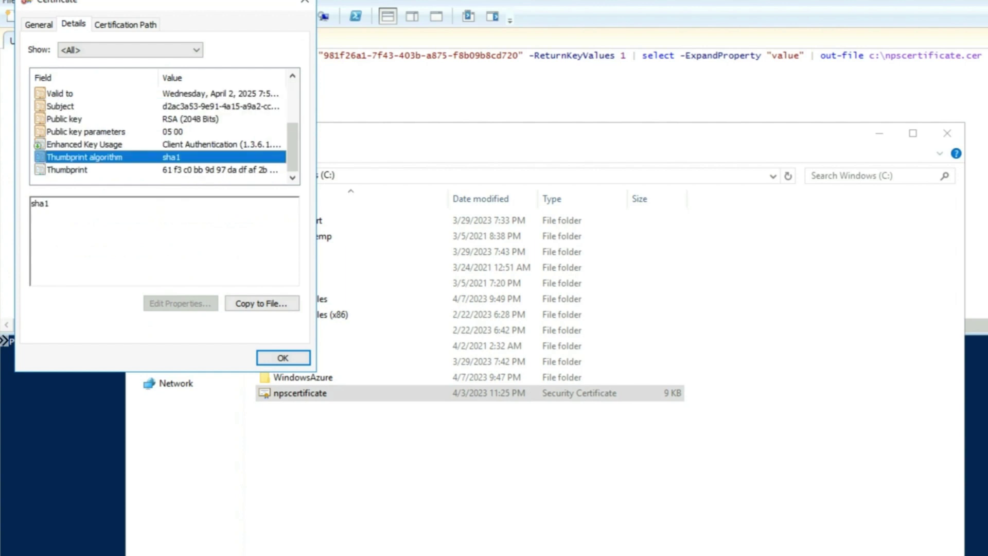
key(Down)
key(Tab)
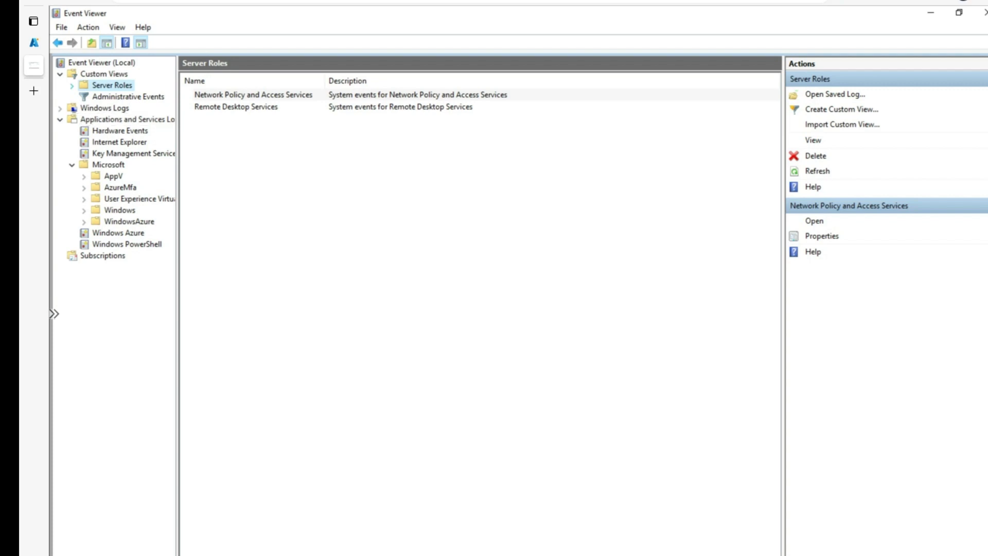
In Event Viewer, open the Network Policy and Access Services server role view and read the latest event's authentication details.
click(72, 86)
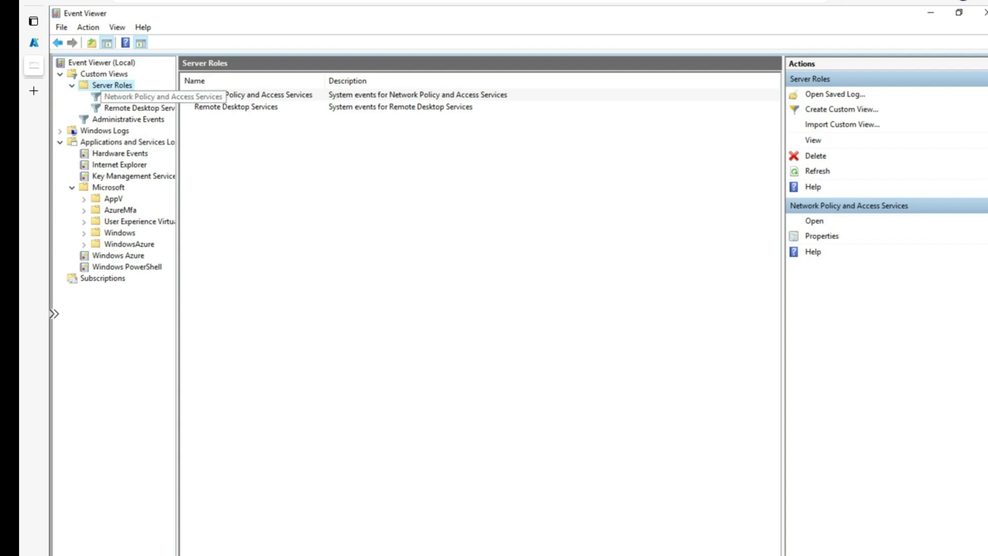
click(139, 97)
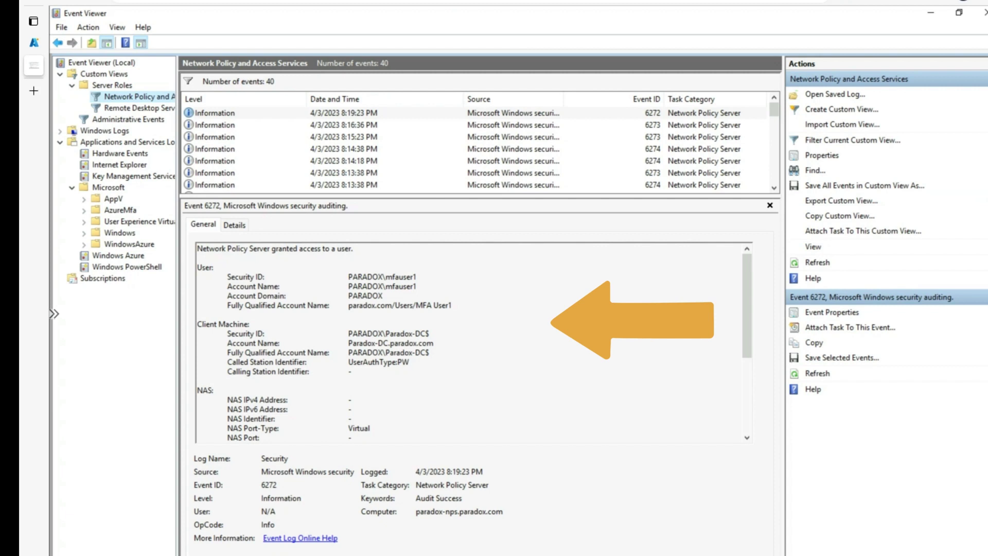
scroll(473, 342, down, 5)
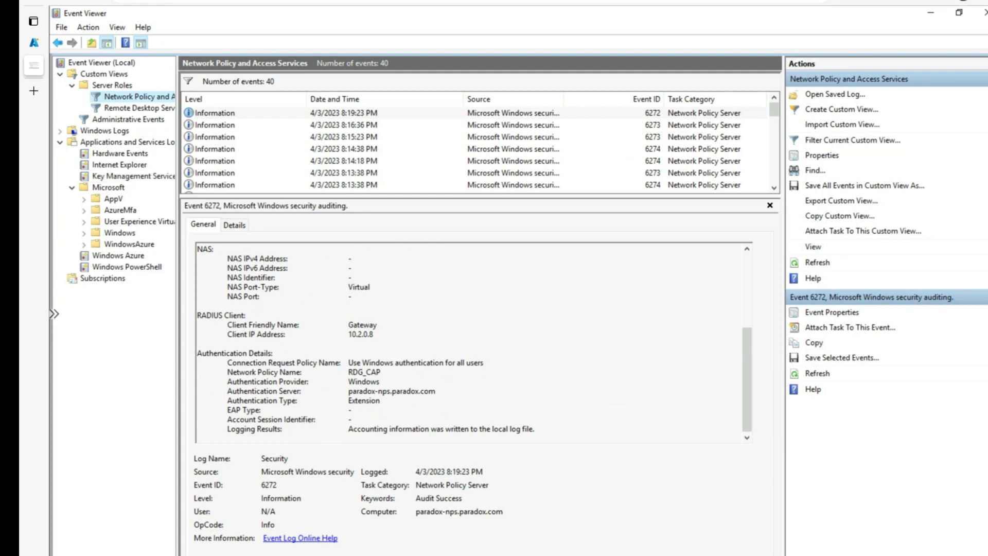
Open the AuthZOptCh log in the AzureMfa AuthZ folder and examine its logged events.
double_click(120, 210)
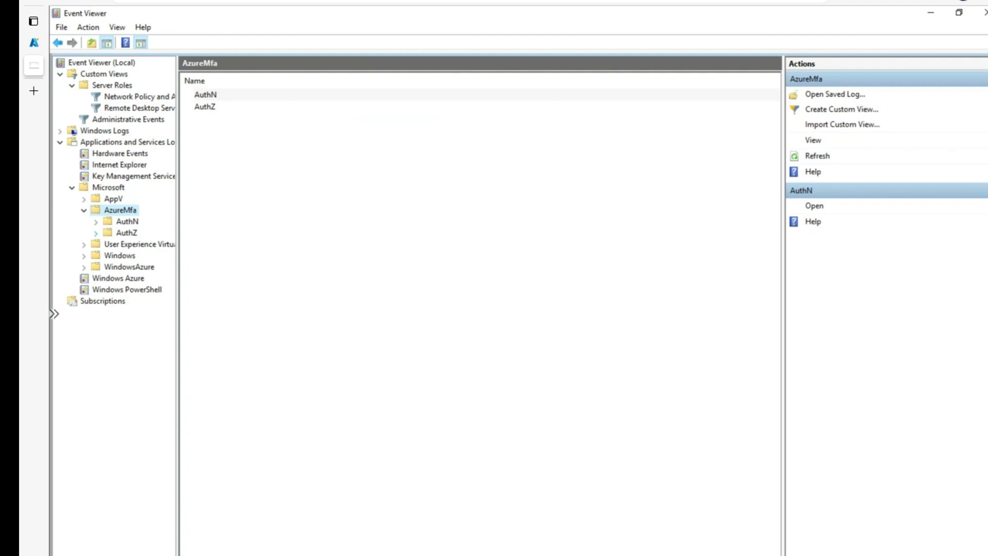
click(96, 232)
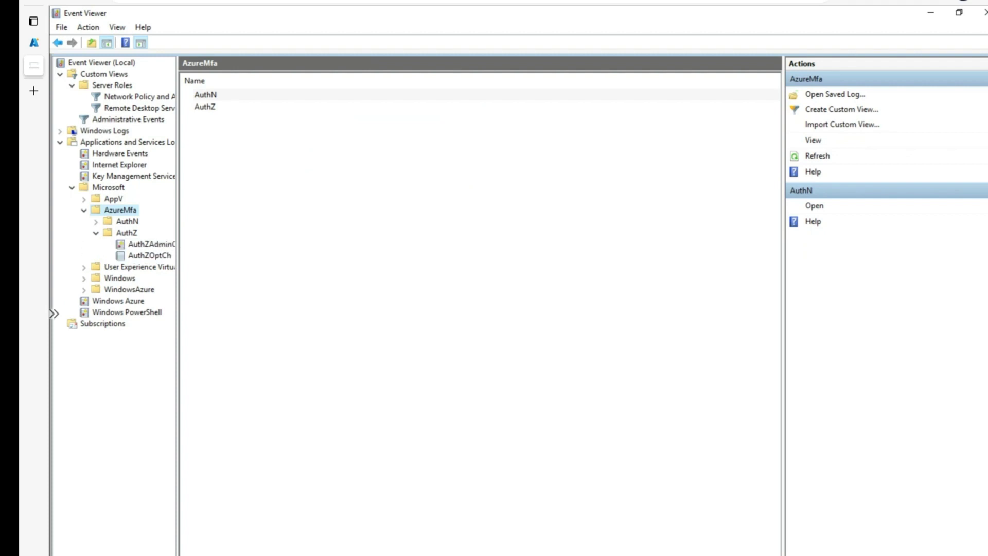
click(149, 256)
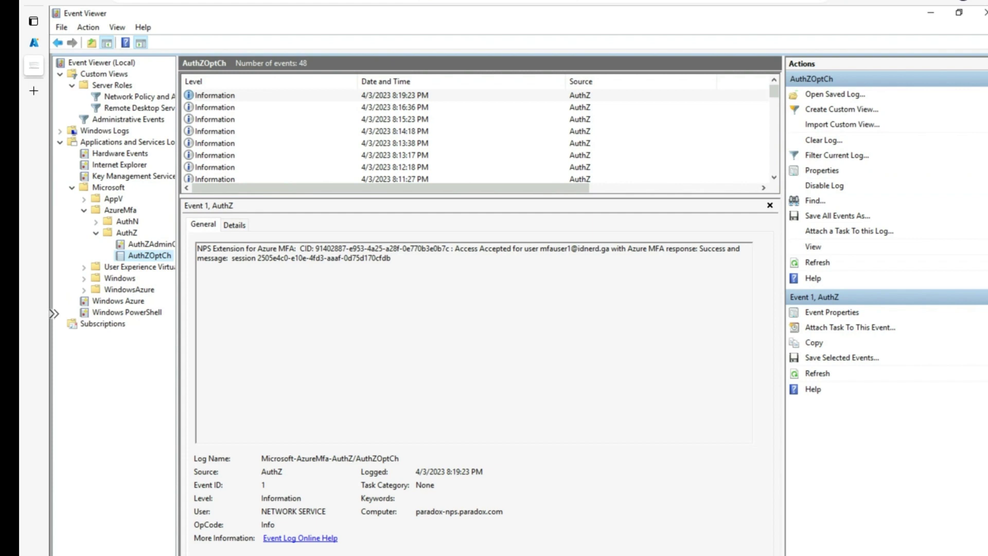
click(395, 155)
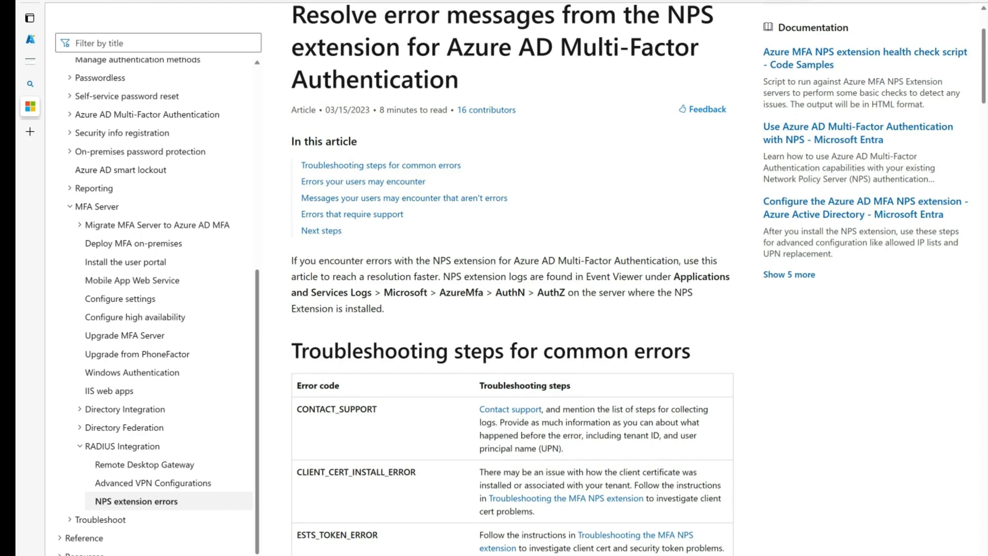
Read the troubleshooting steps for common errors in the Microsoft article on NPS extension error messages.
scroll(512, 309, down, 8)
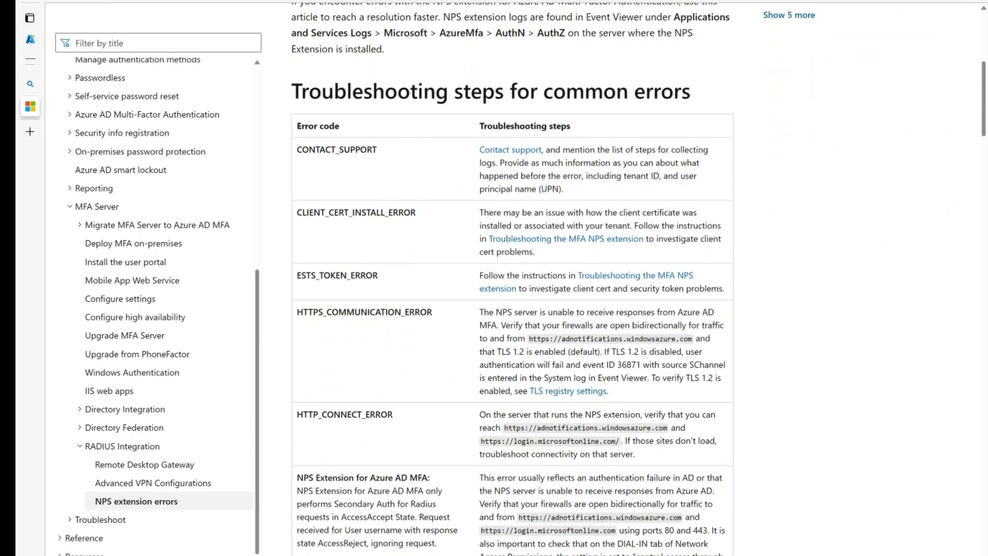
scroll(512, 309, down, 4)
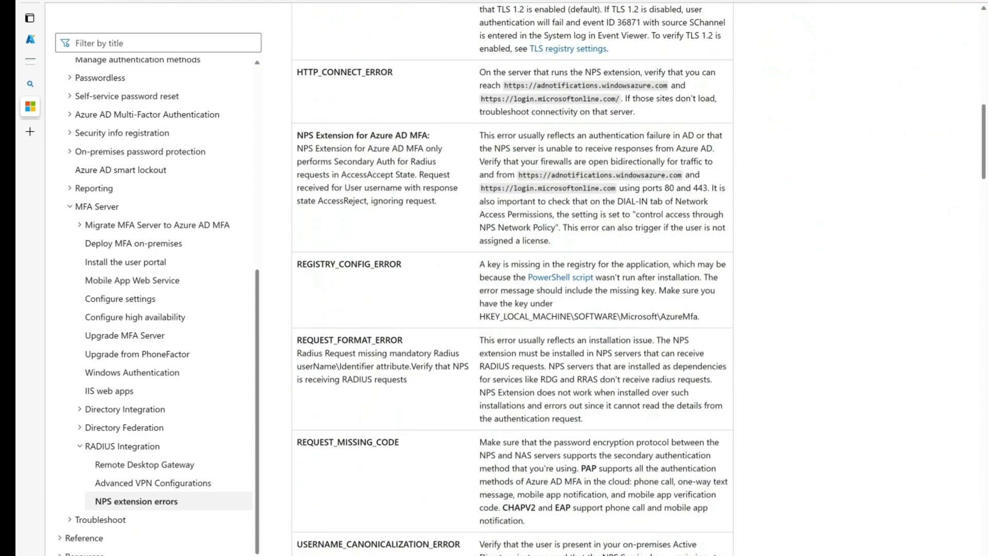
scroll(512, 308, down, 2)
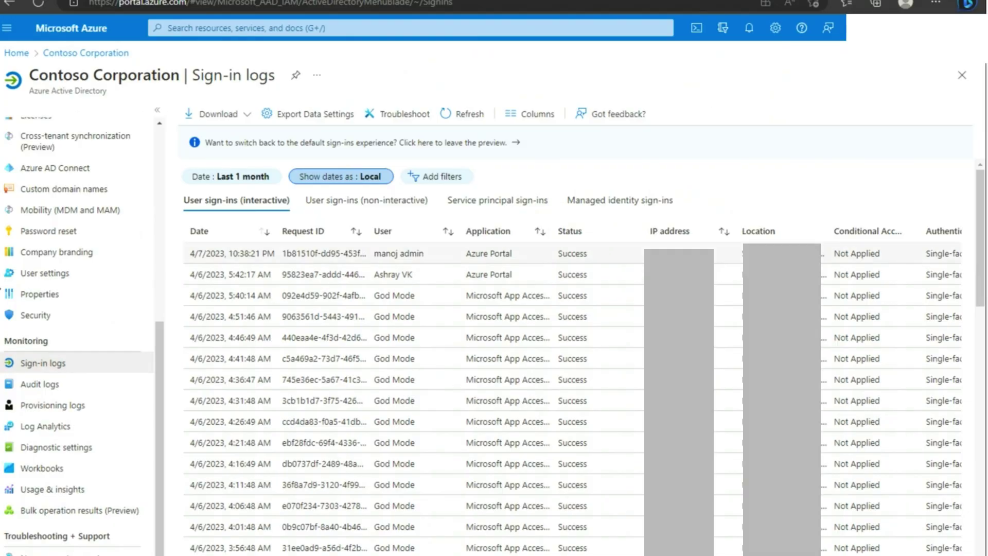
Filter the Azure Active Directory sign-in logs by Resource ID containing "radius".
click(442, 176)
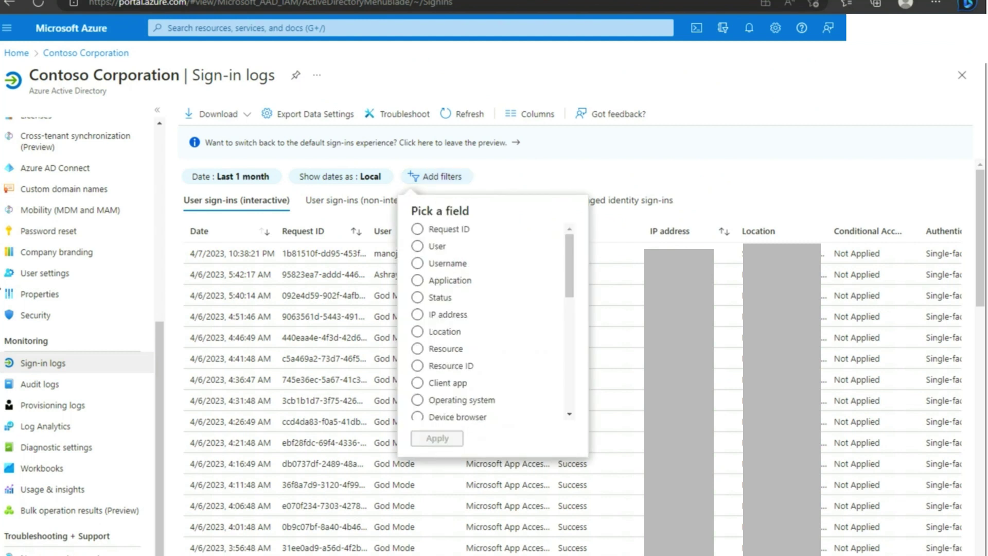
click(443, 366)
click(437, 439)
click(436, 438)
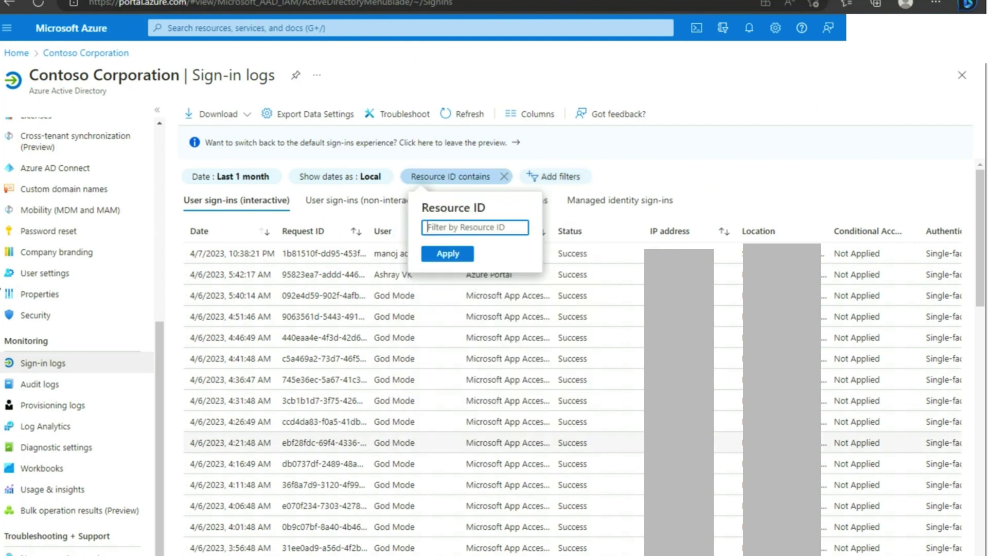
text(radius)
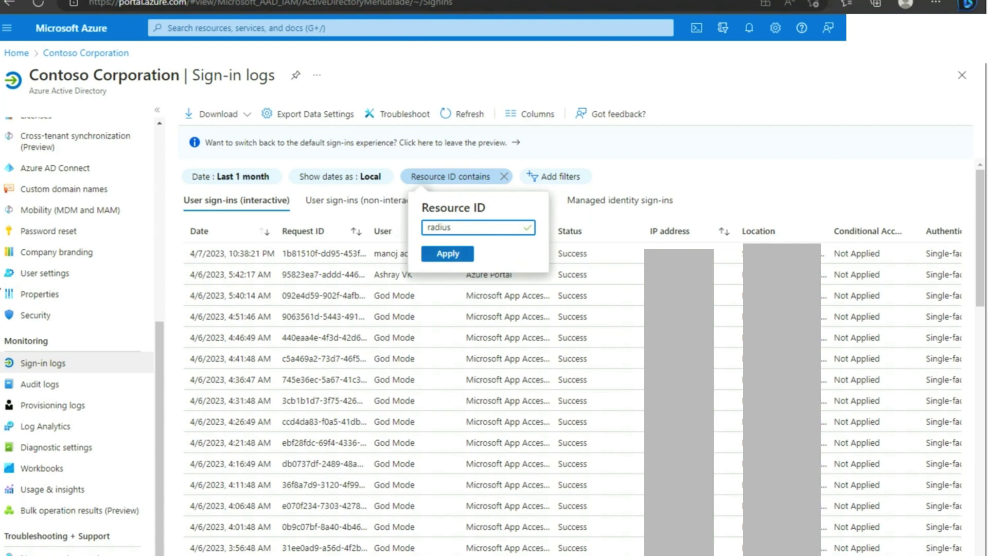
key(Return)
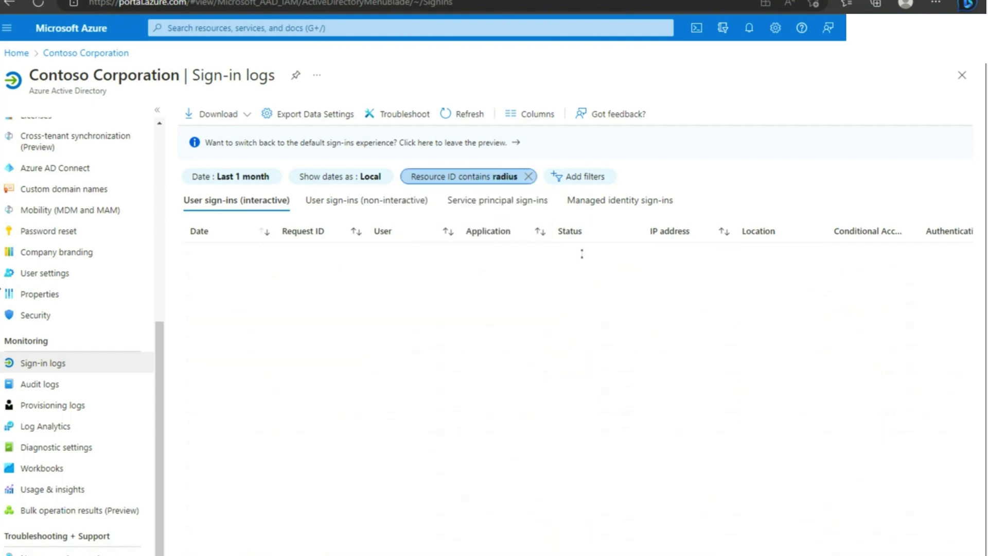
Open the newest filtered sign-in, review its basic info and go to its authentication details.
click(394, 253)
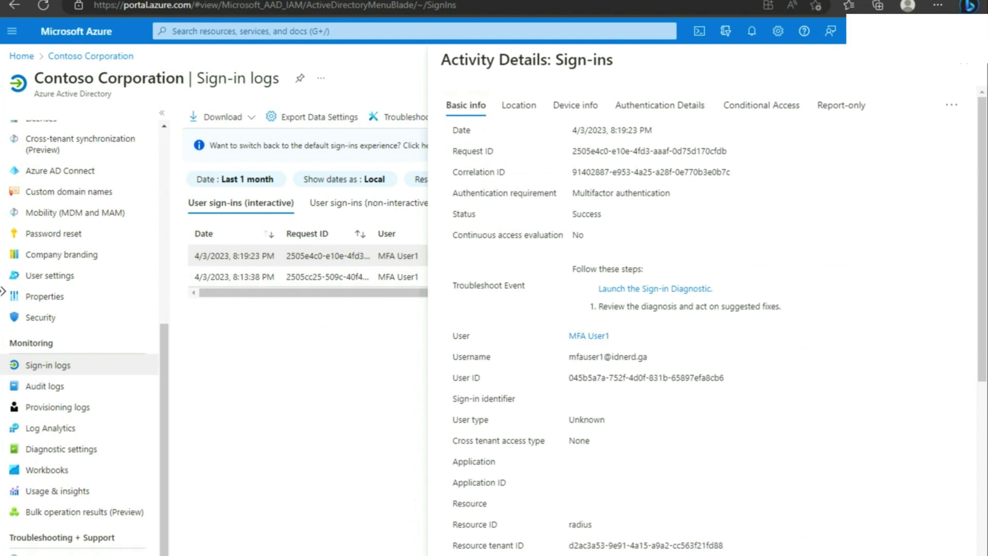
scroll(705, 319, down, 3)
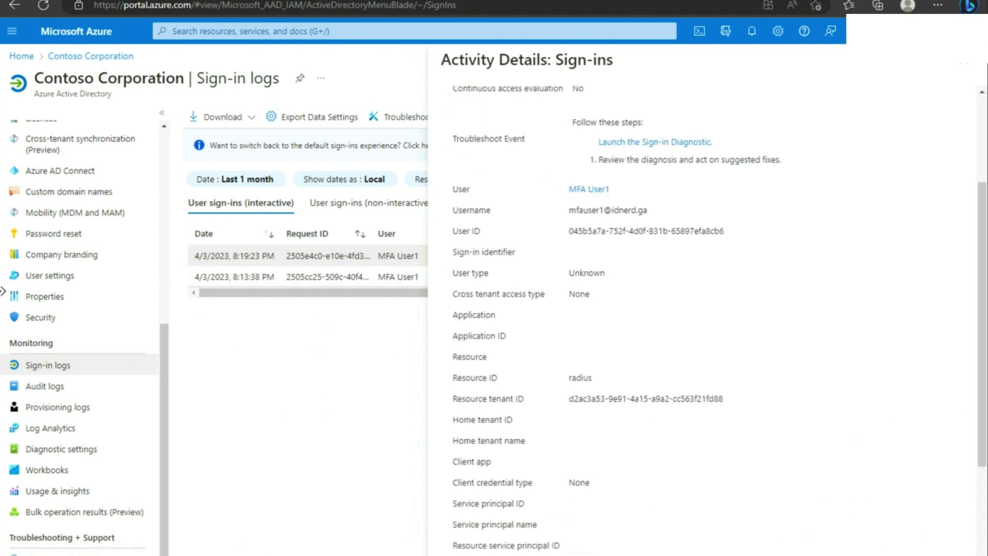
scroll(705, 319, up, 3)
click(659, 105)
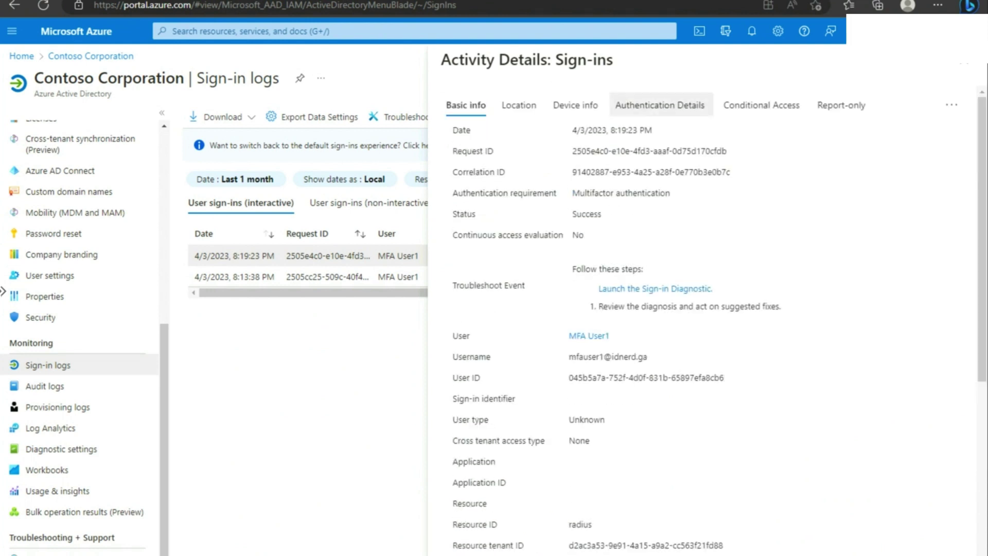